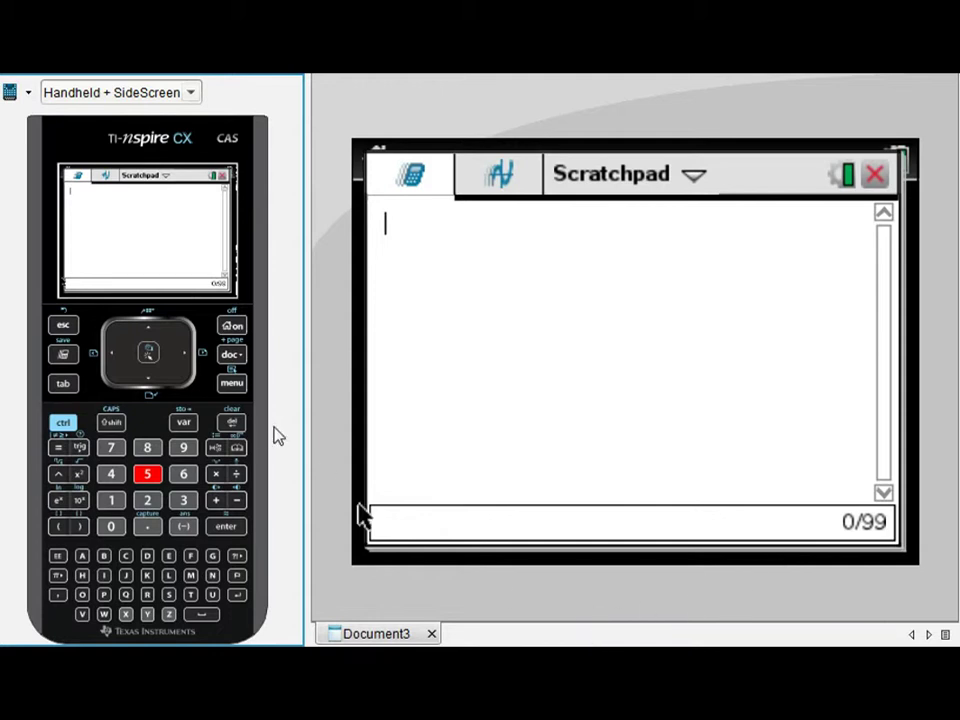
Step: Browse the math template palette, then insert an empty fraction template with the ctrl ÷ shortcut
left_click(213, 449)
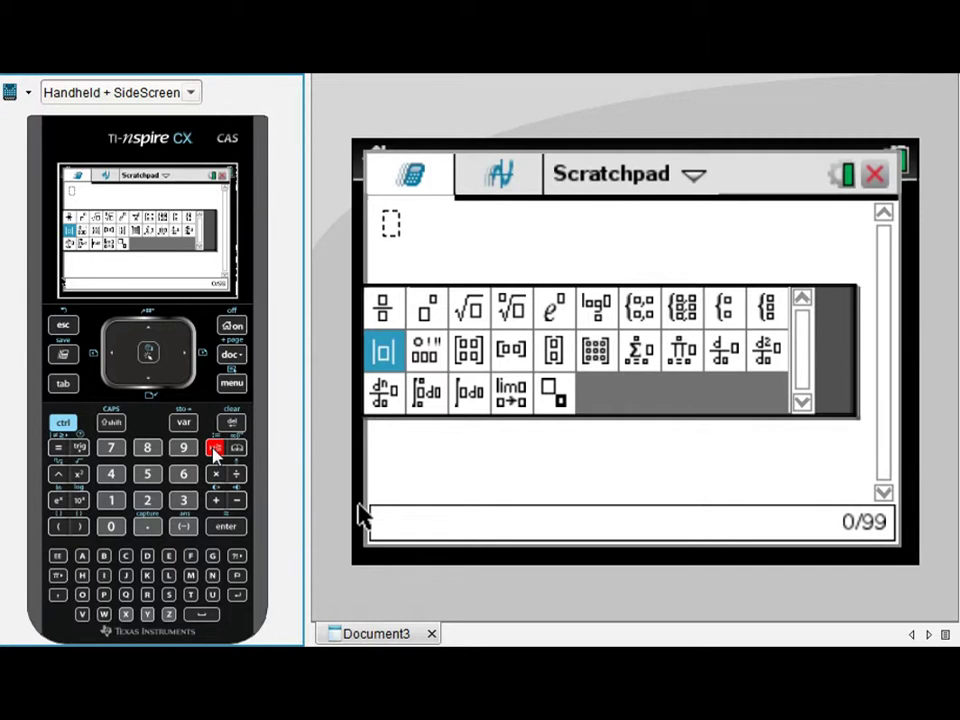
left_click(63, 326)
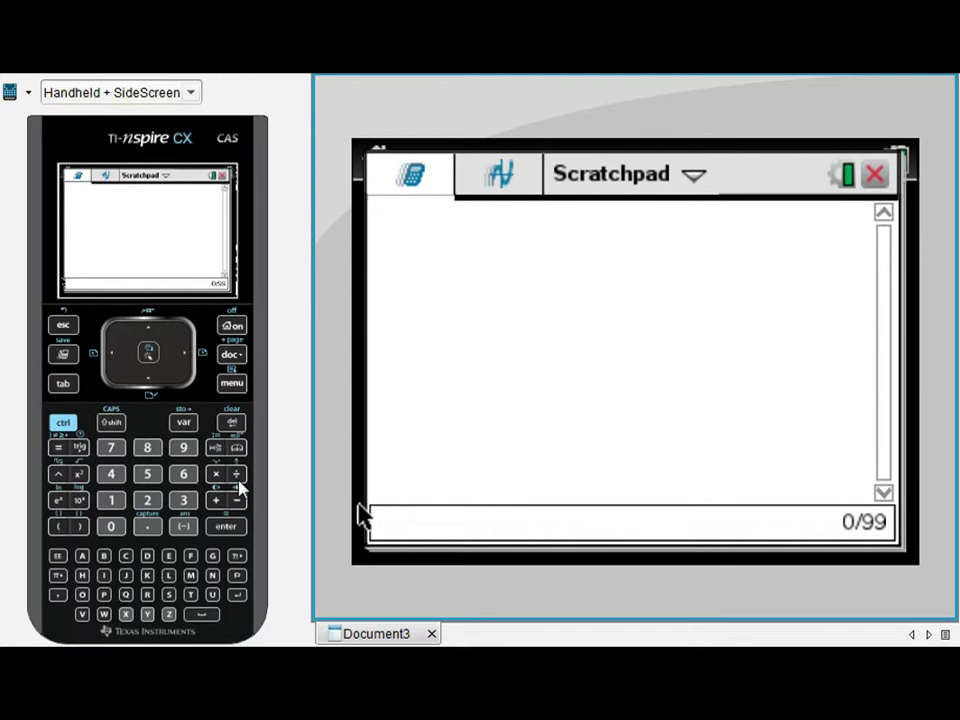
left_click(63, 422)
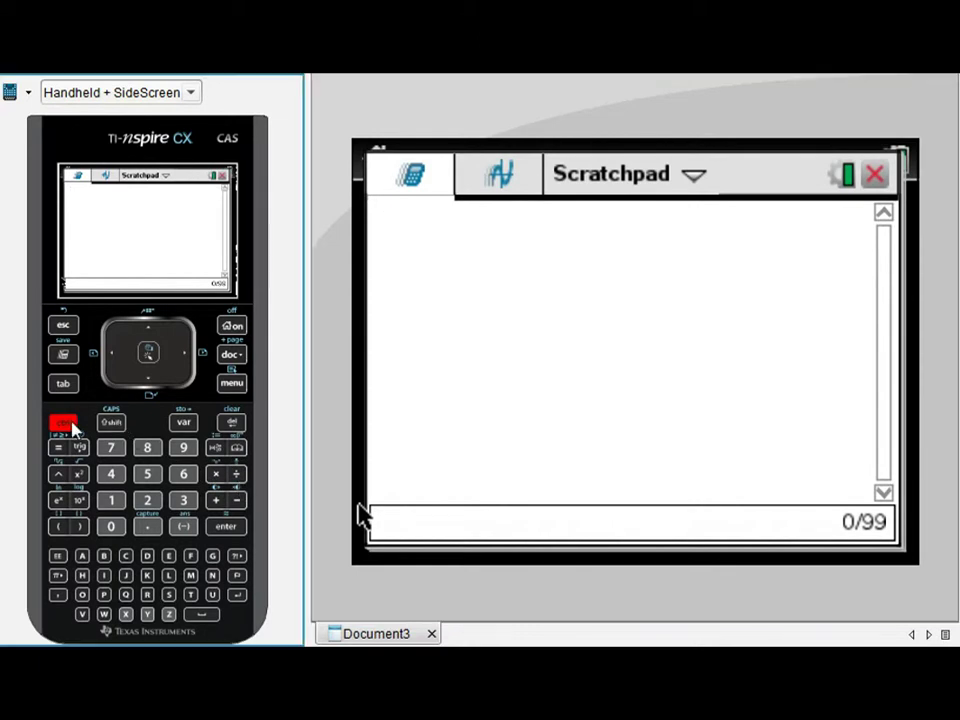
left_click(237, 480)
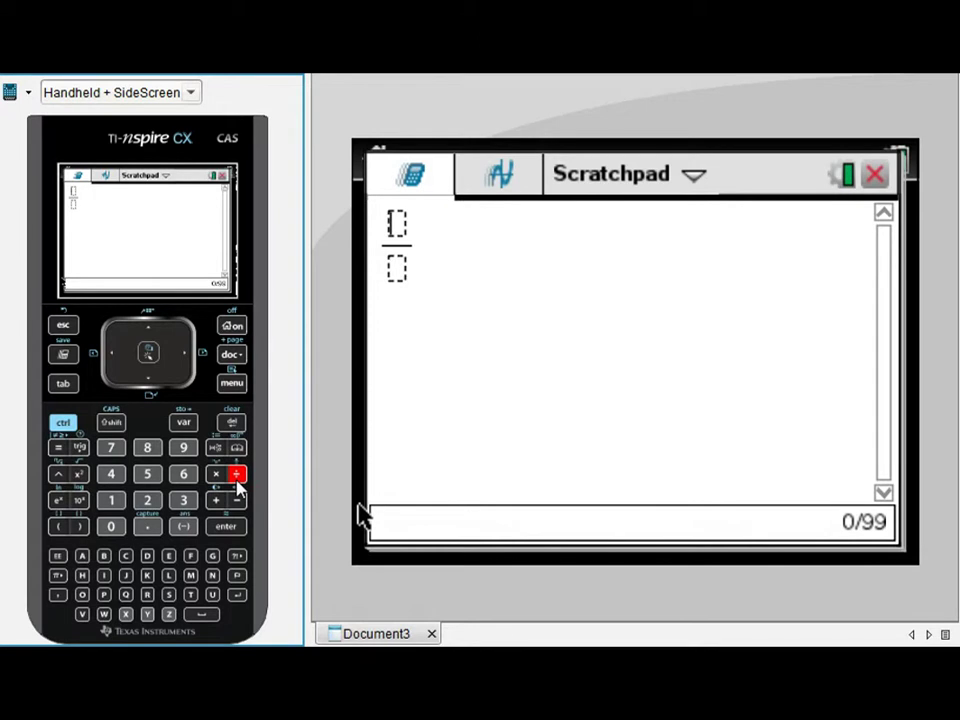
Step: Fill in the fraction as (x+2)/3, evaluate it, and begin a new entry with 3
type("x+2")
key("Down")
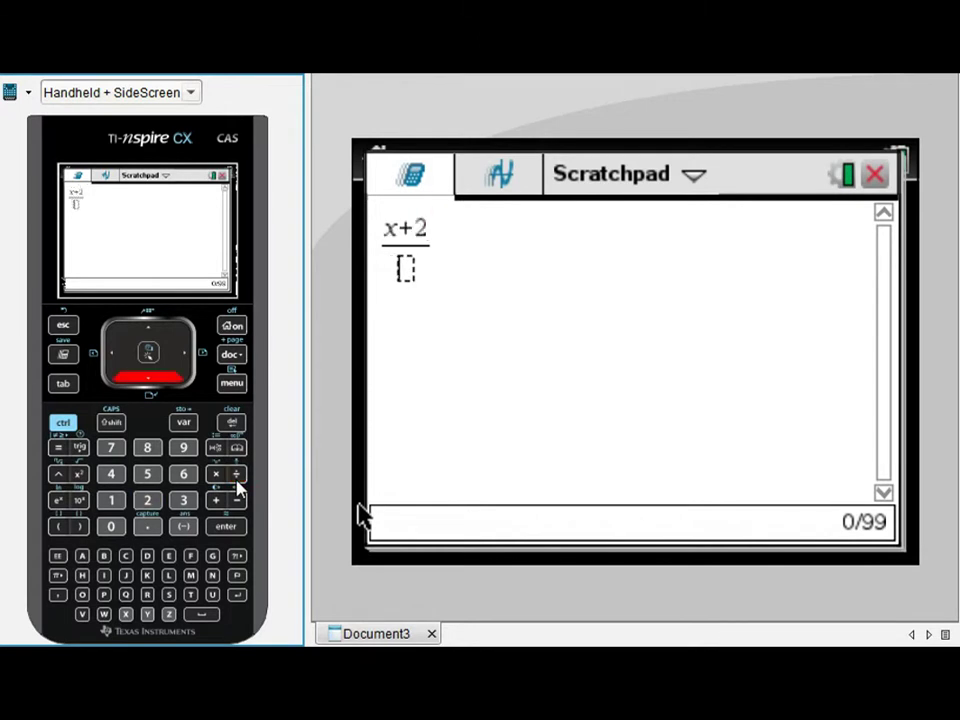
type("3")
key("Return")
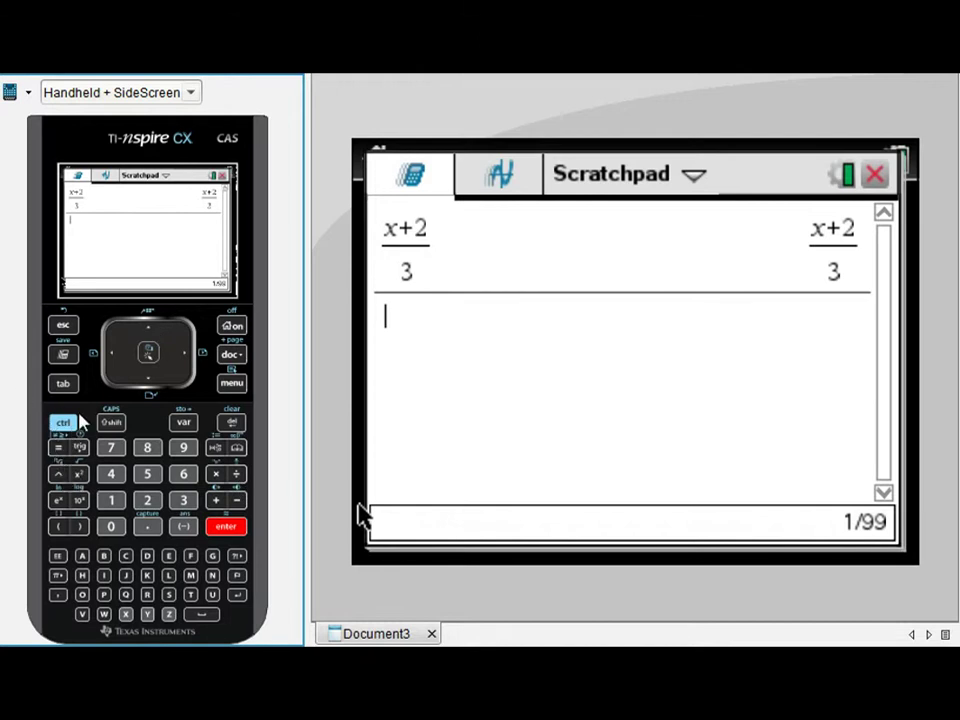
type("3")
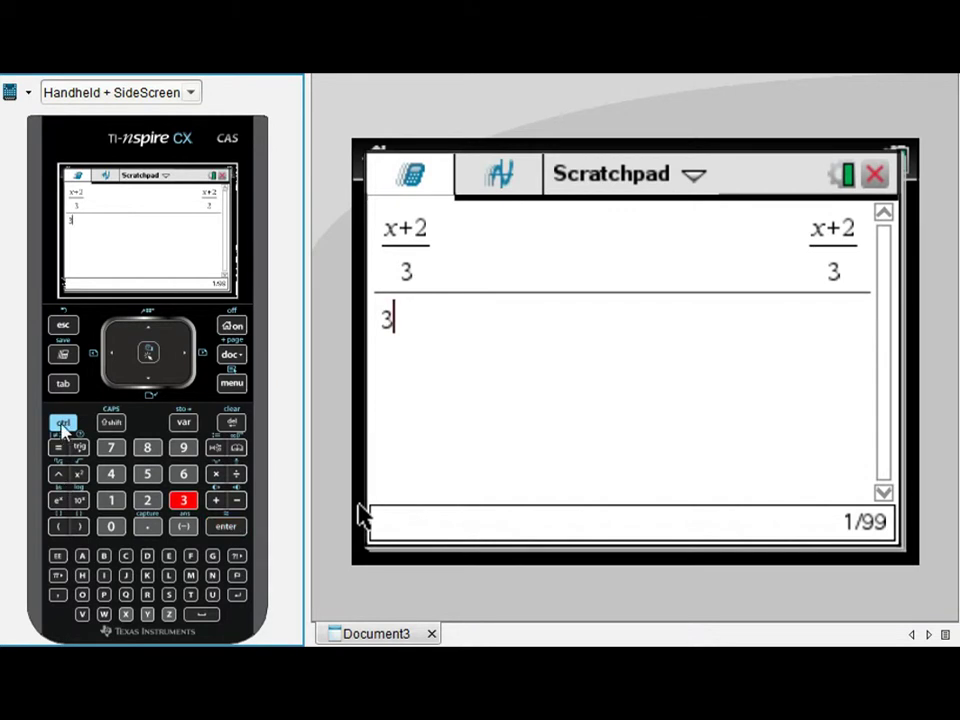
left_click(62, 422)
left_click(57, 474)
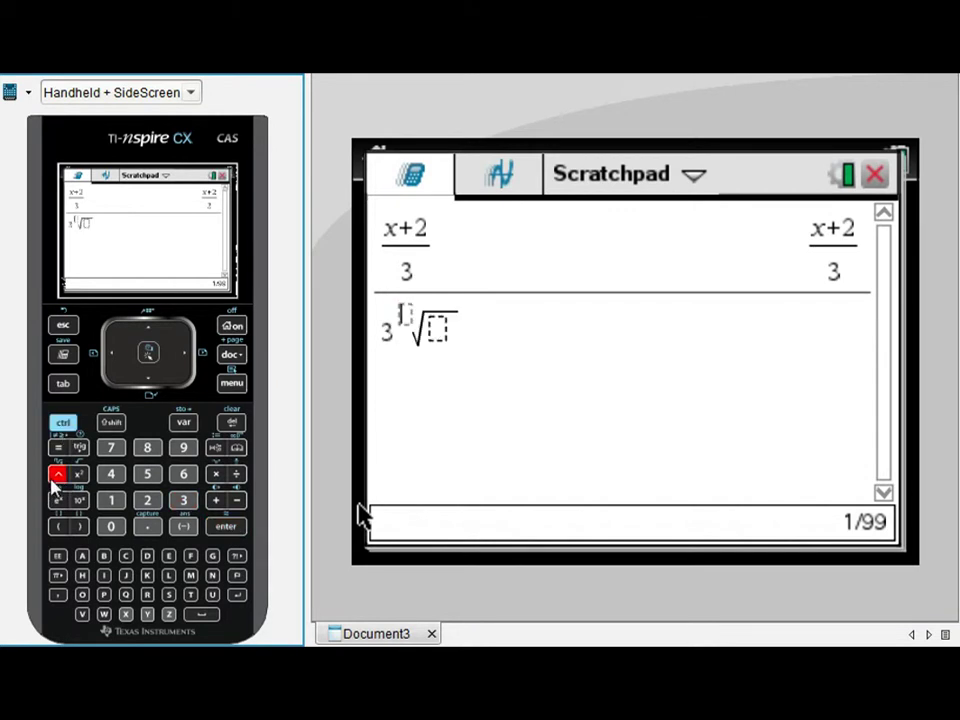
key("Right")
key("Right")
key("BackSpace")
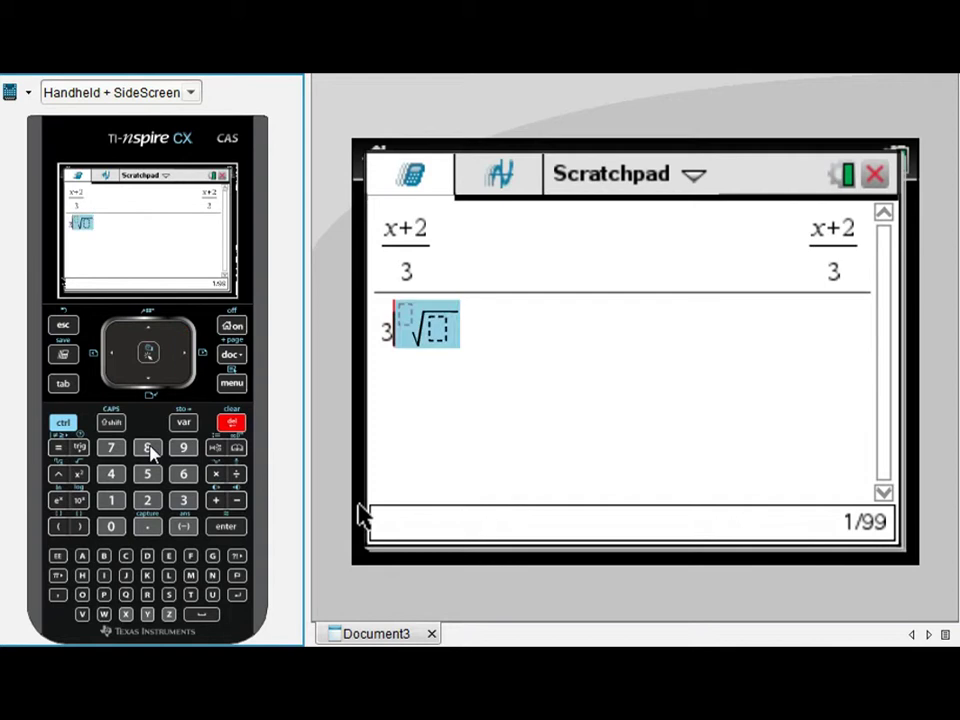
key("BackSpace")
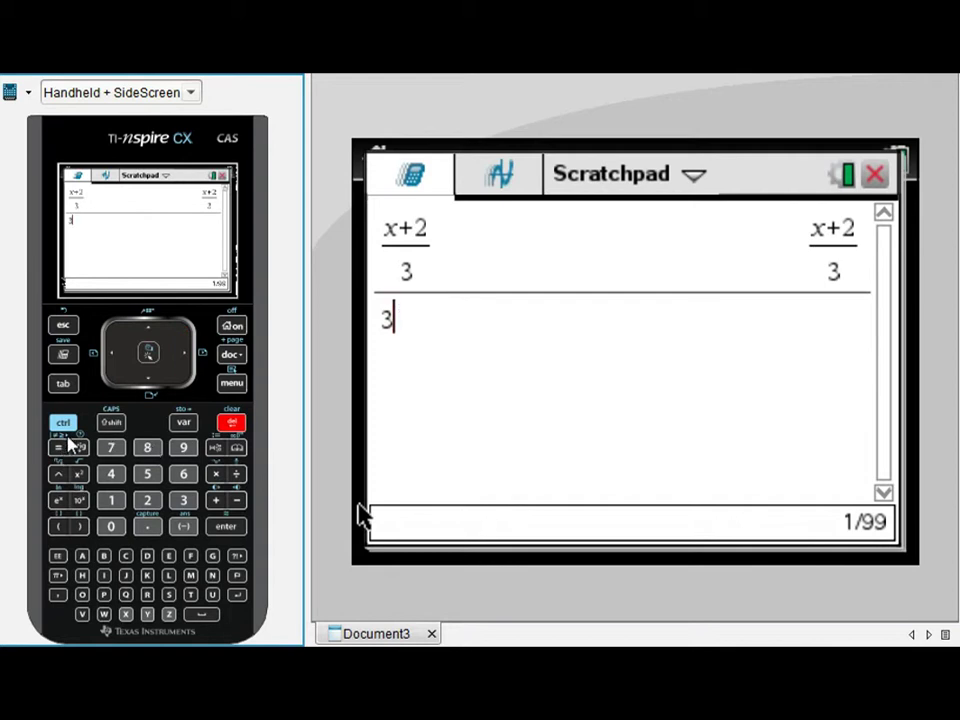
left_click(58, 476)
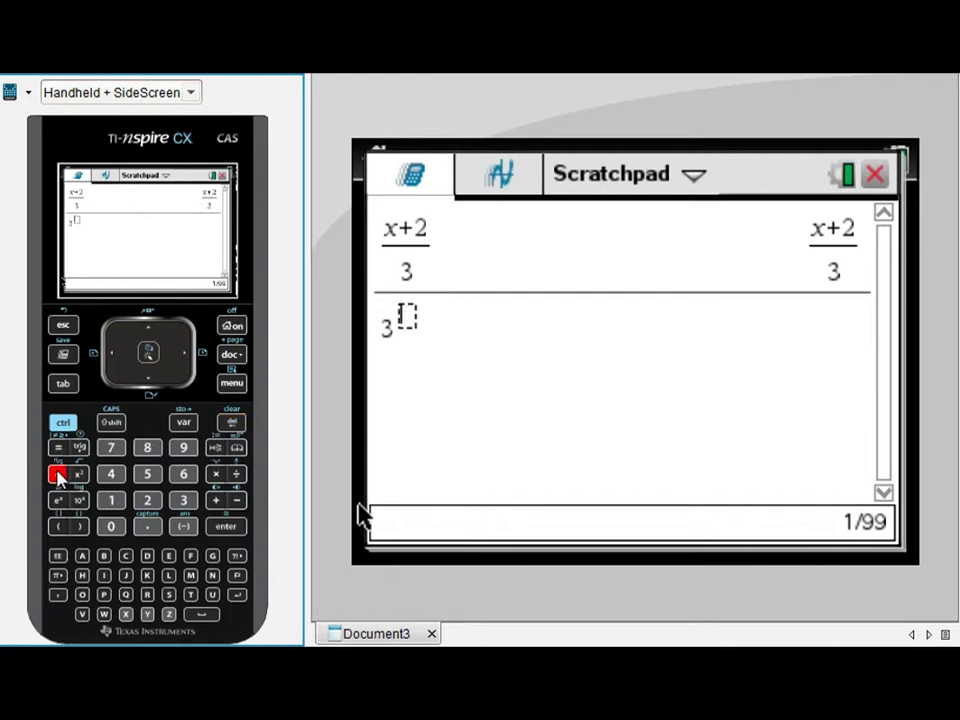
key("BackSpace")
key("BackSpace")
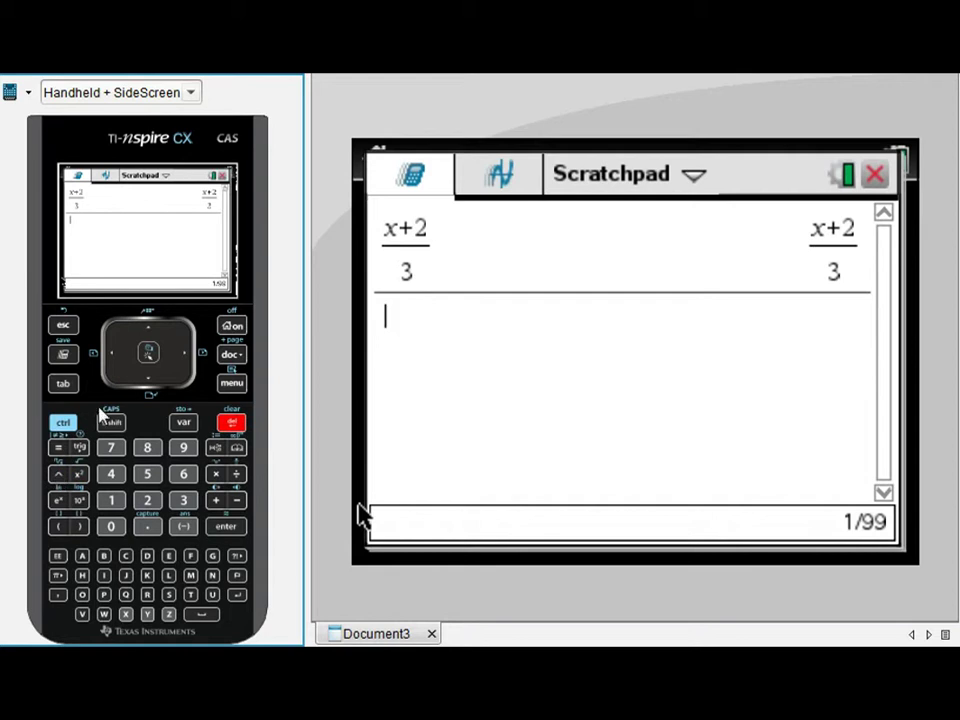
left_click(62, 423)
left_click(57, 474)
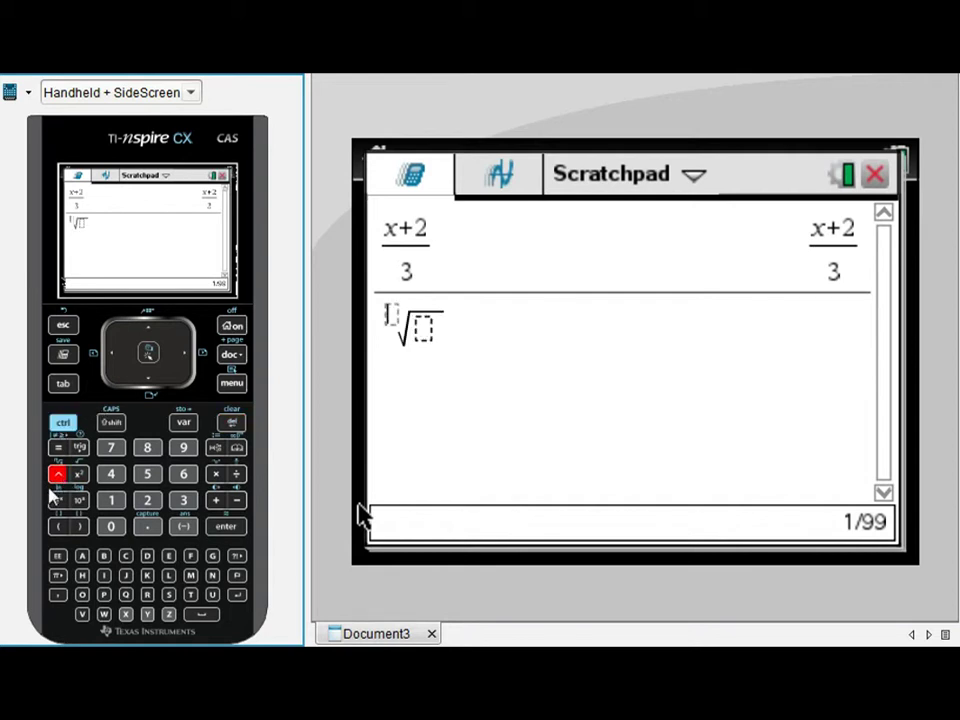
key("BackSpace")
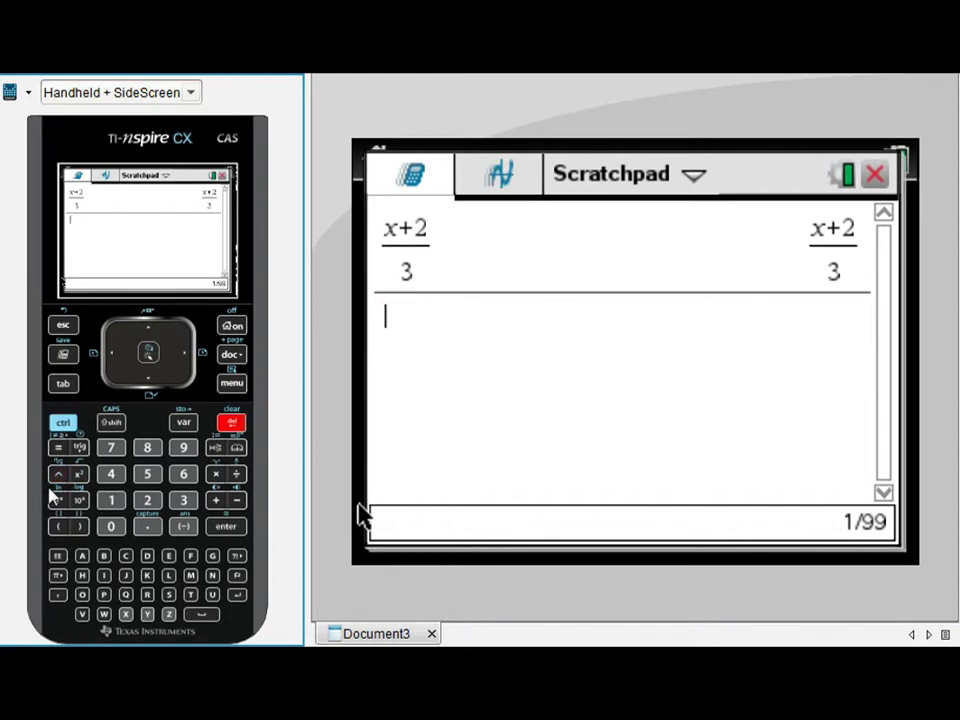
left_click(62, 422)
left_click(80, 475)
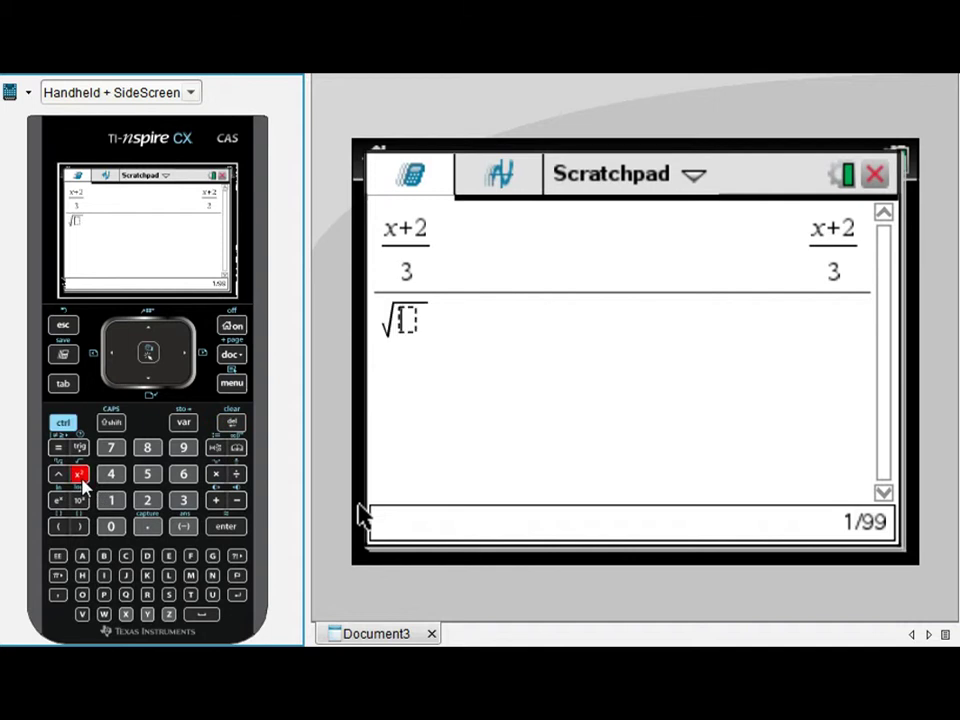
key("BackSpace")
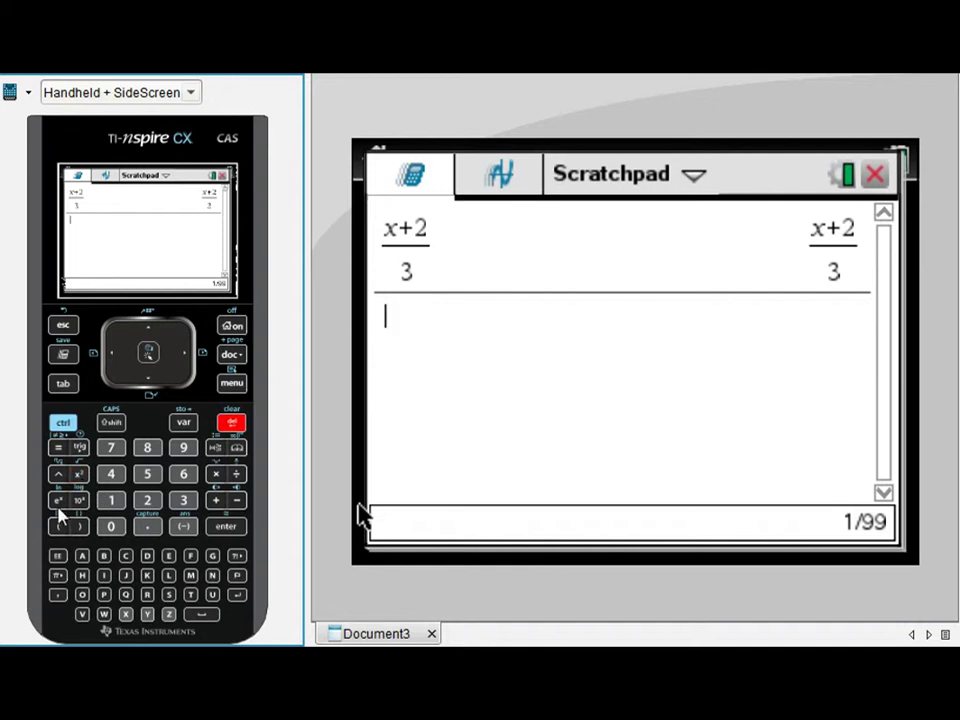
left_click(64, 423)
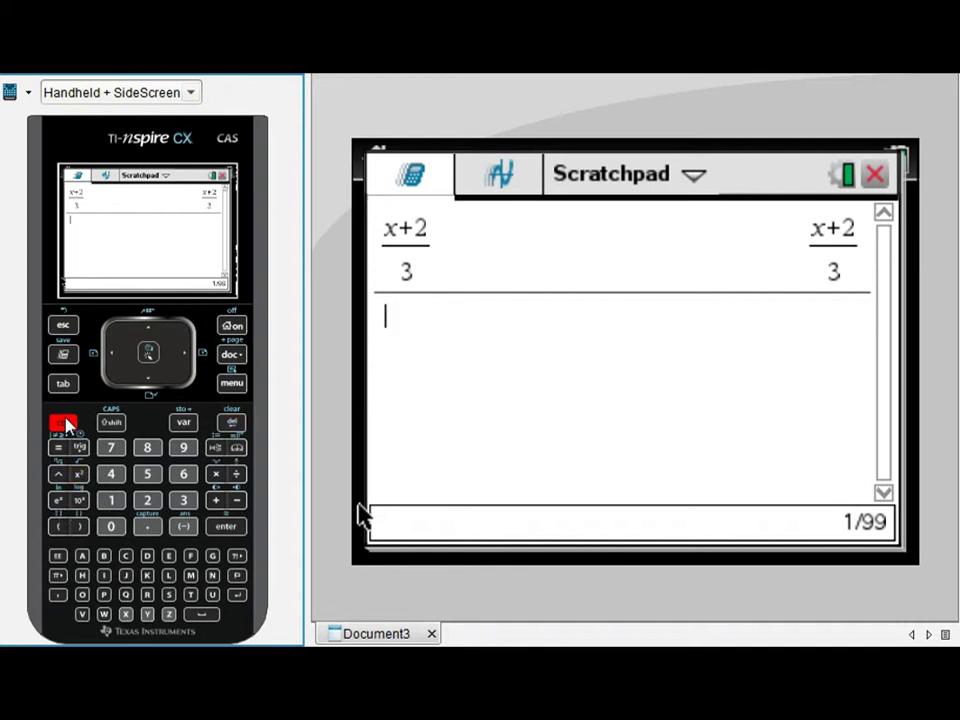
left_click(80, 502)
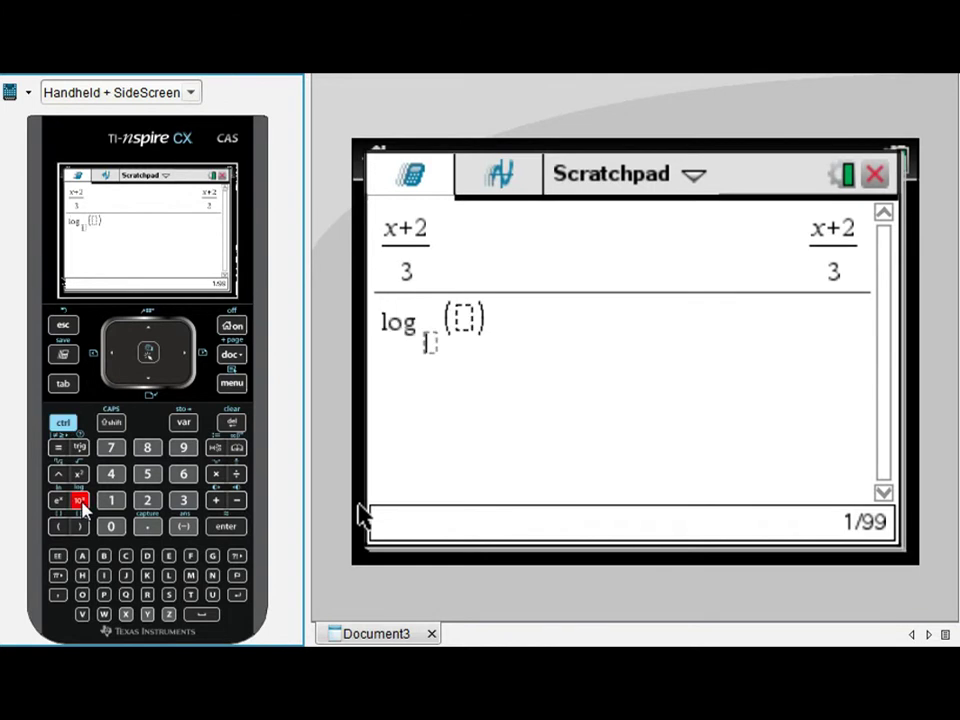
key("BackSpace")
key("BackSpace")
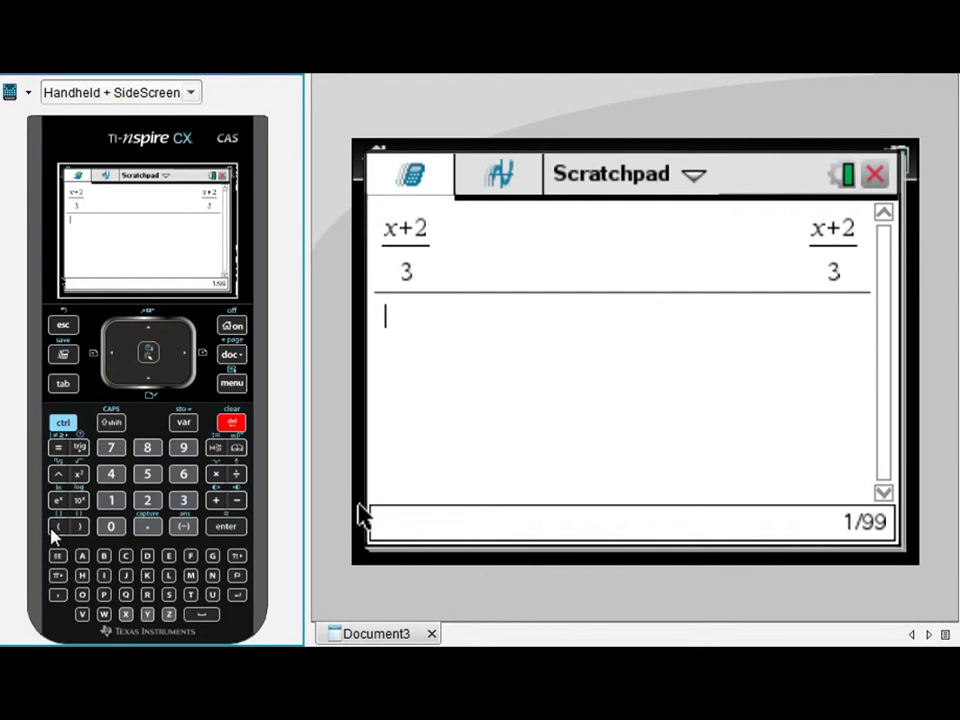
left_click(110, 424)
left_click(216, 502)
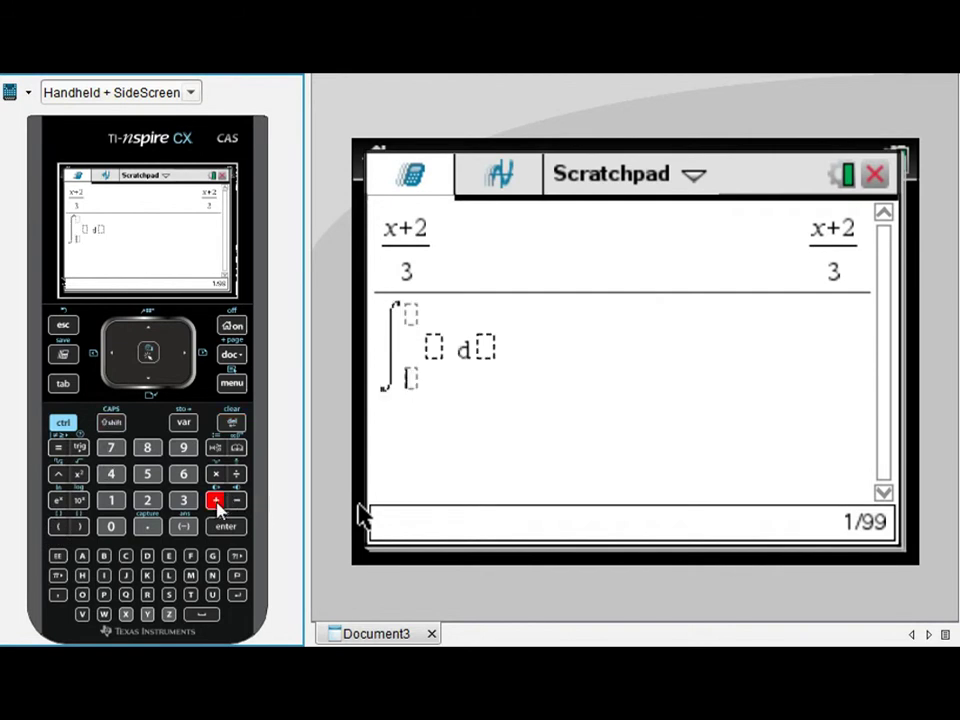
key("BackSpace")
key("BackSpace")
key("BackSpace")
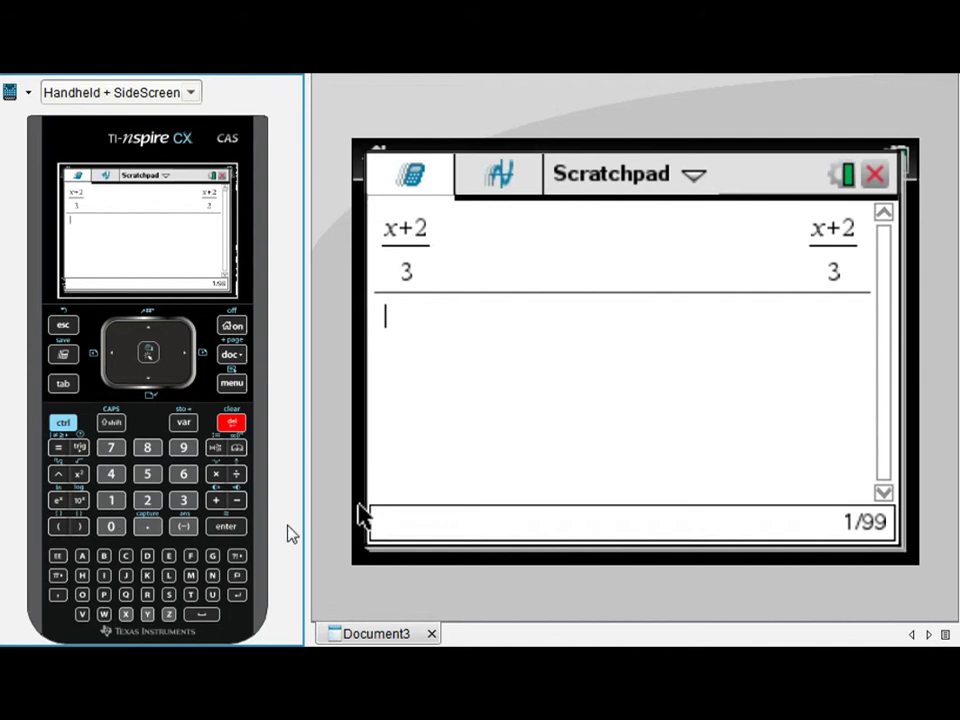
left_click(213, 450)
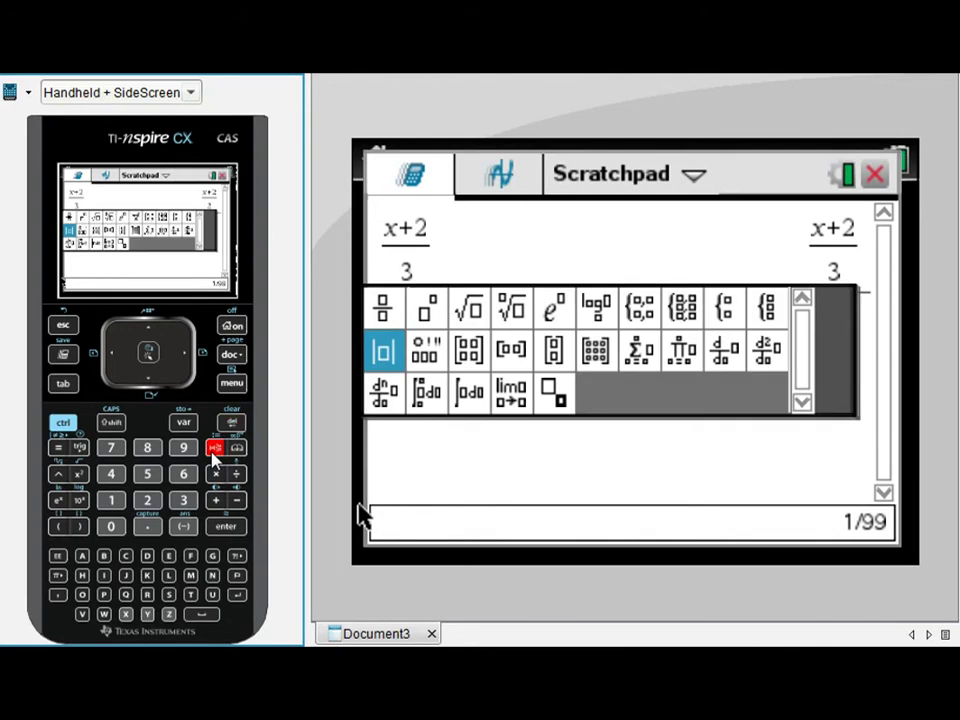
left_click(150, 360)
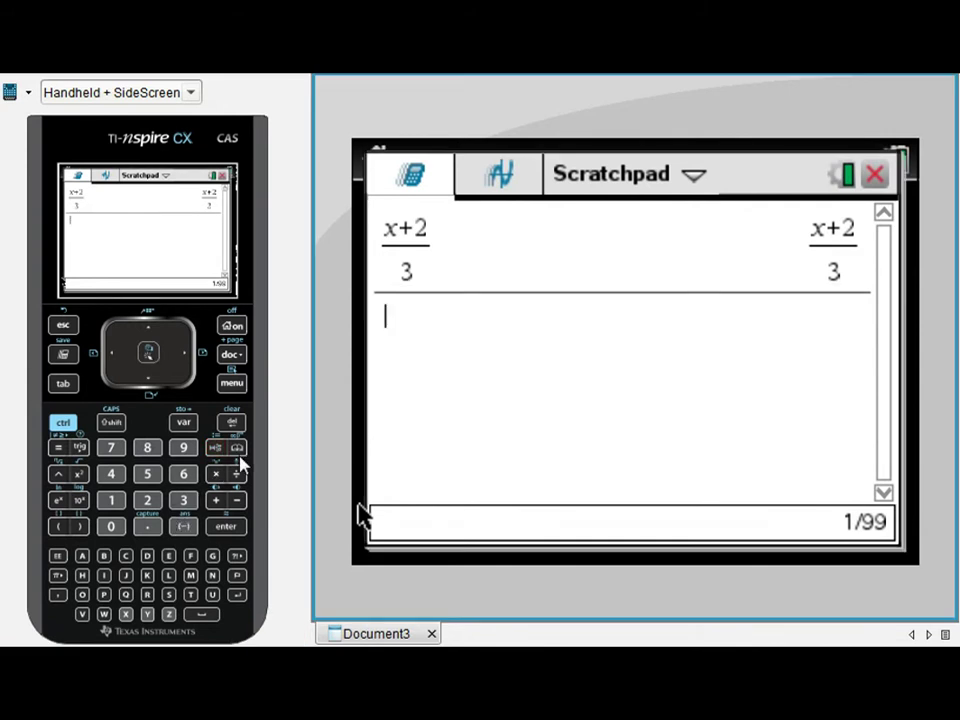
left_click(58, 424)
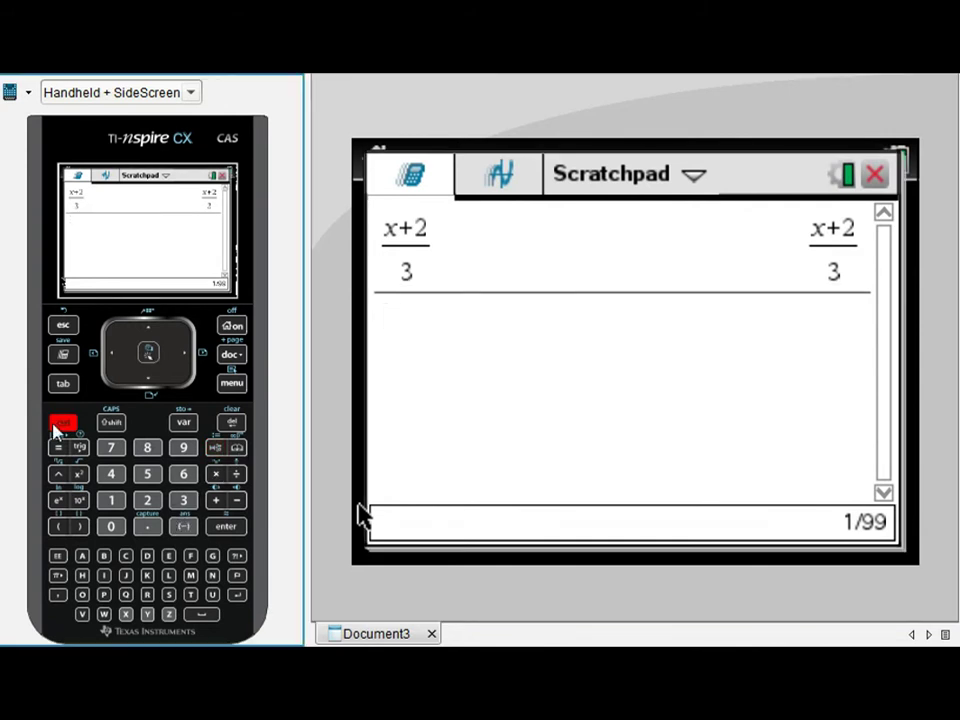
left_click(236, 448)
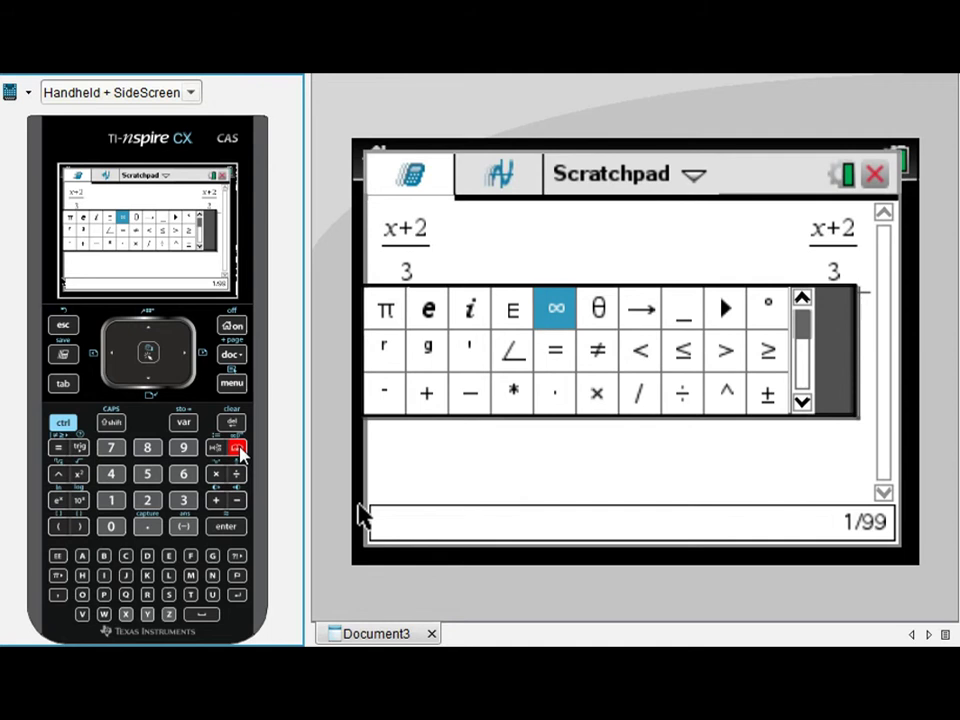
left_click(238, 450)
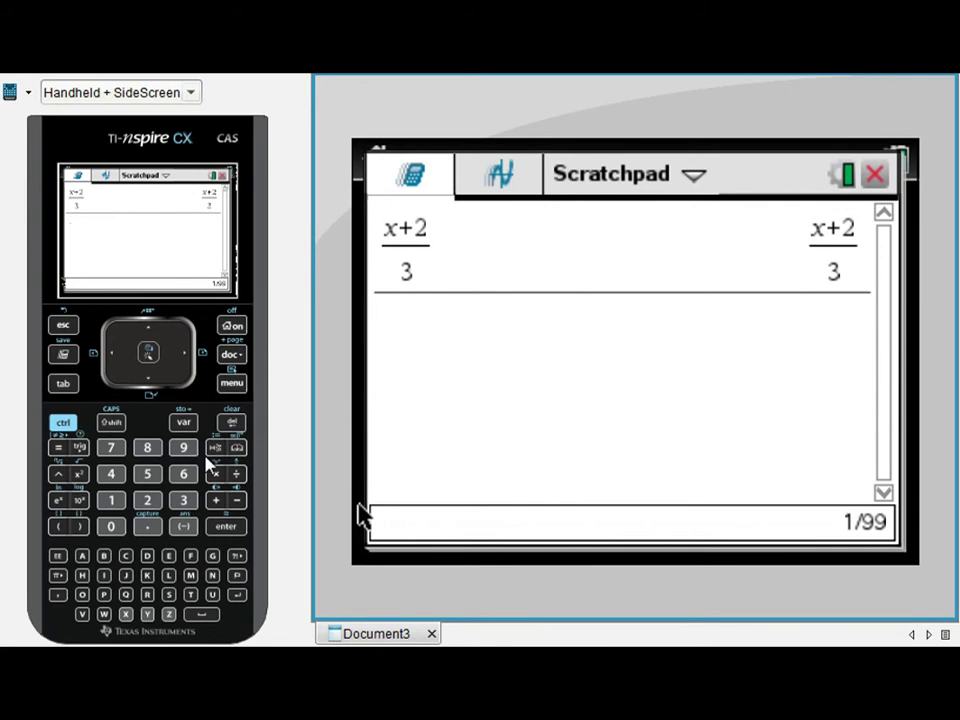
left_click(57, 449)
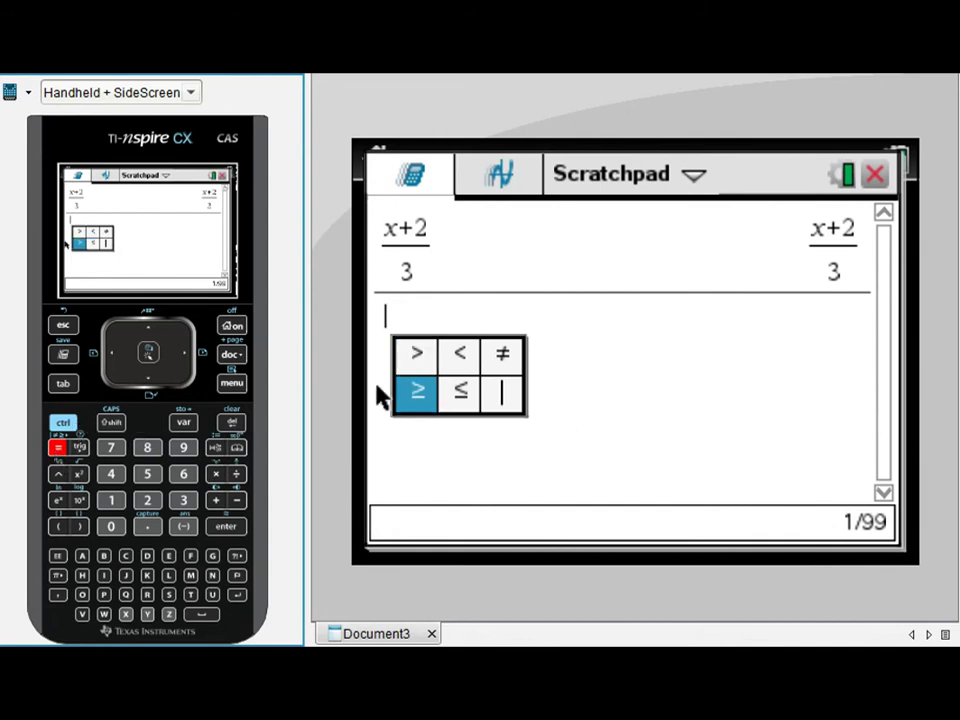
left_click(66, 327)
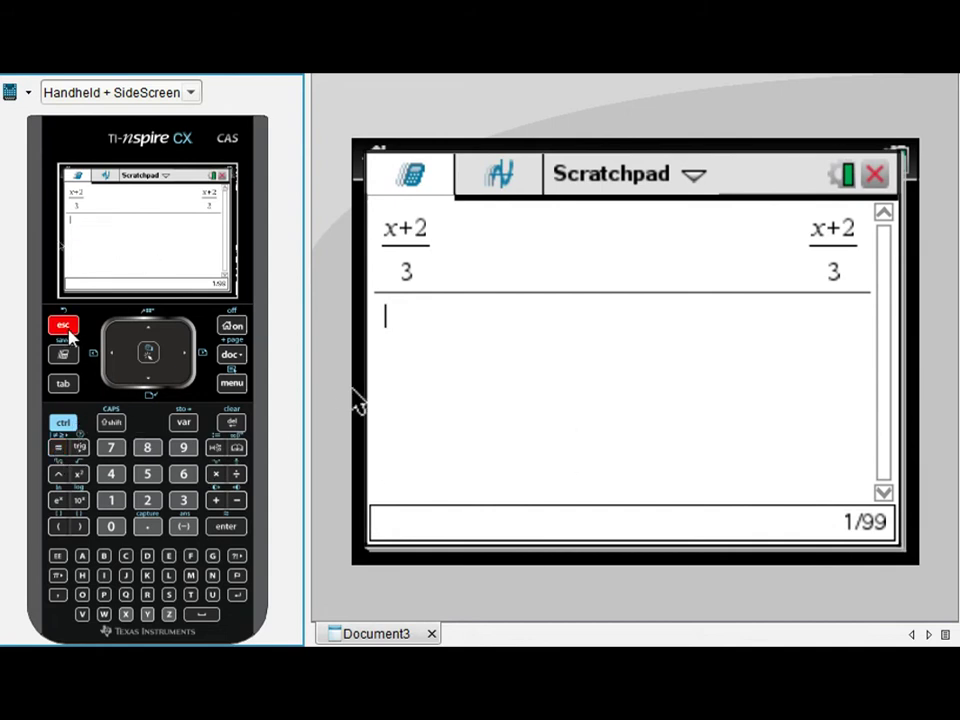
left_click(56, 580)
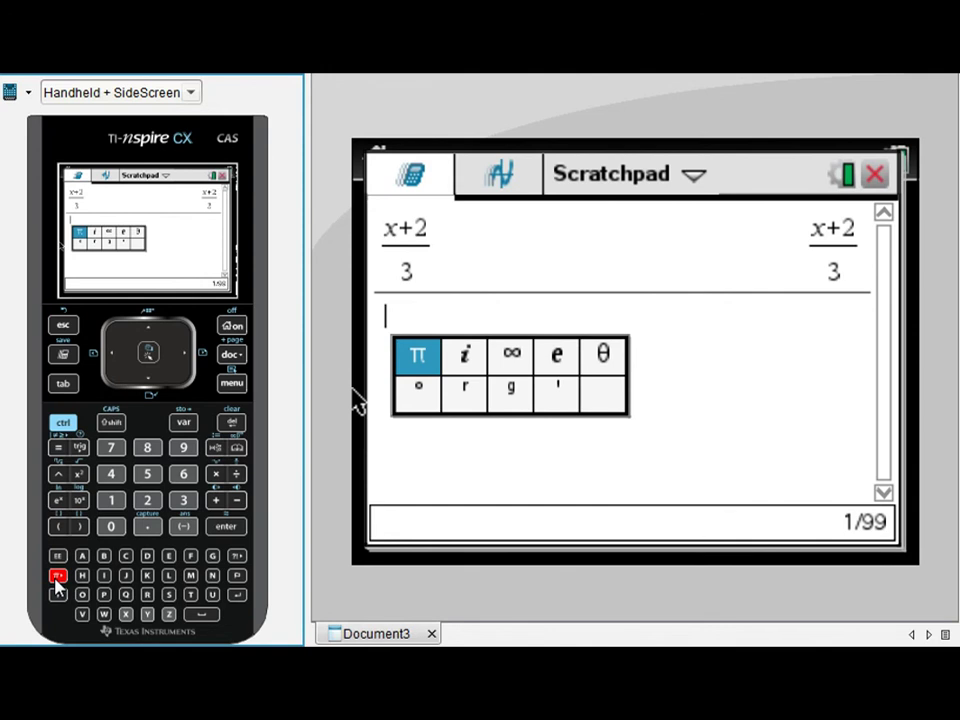
key("Escape")
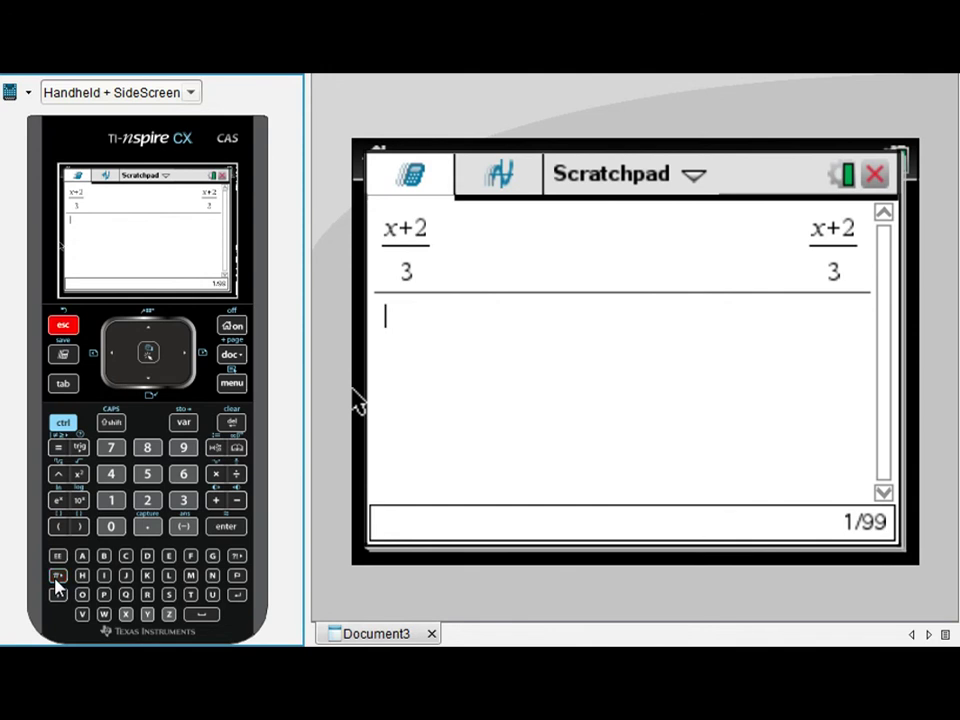
left_click(237, 557)
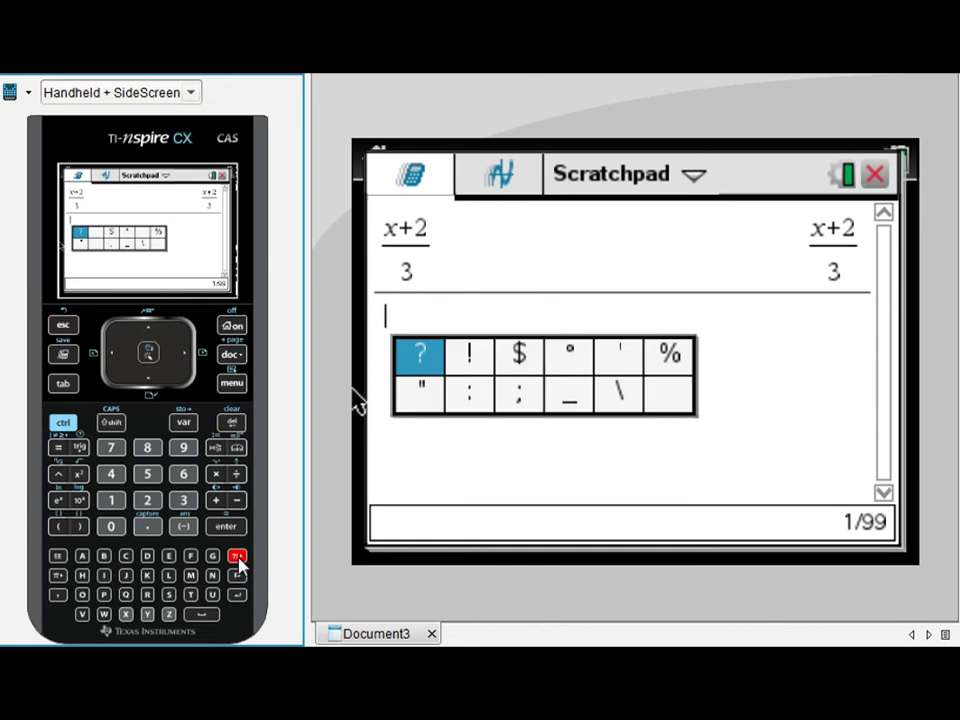
key("Escape")
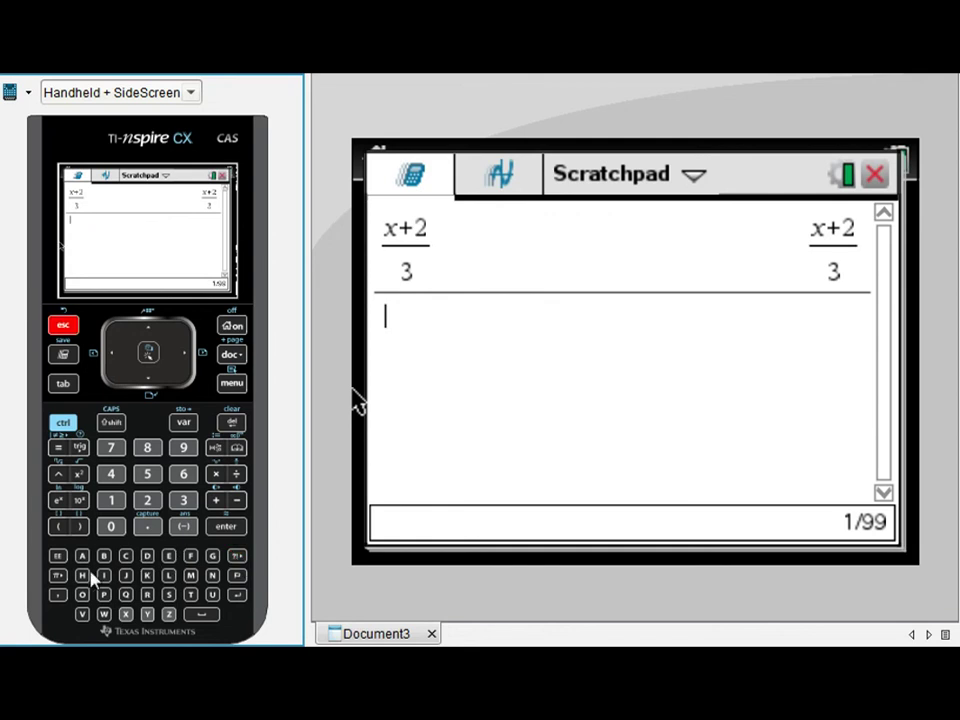